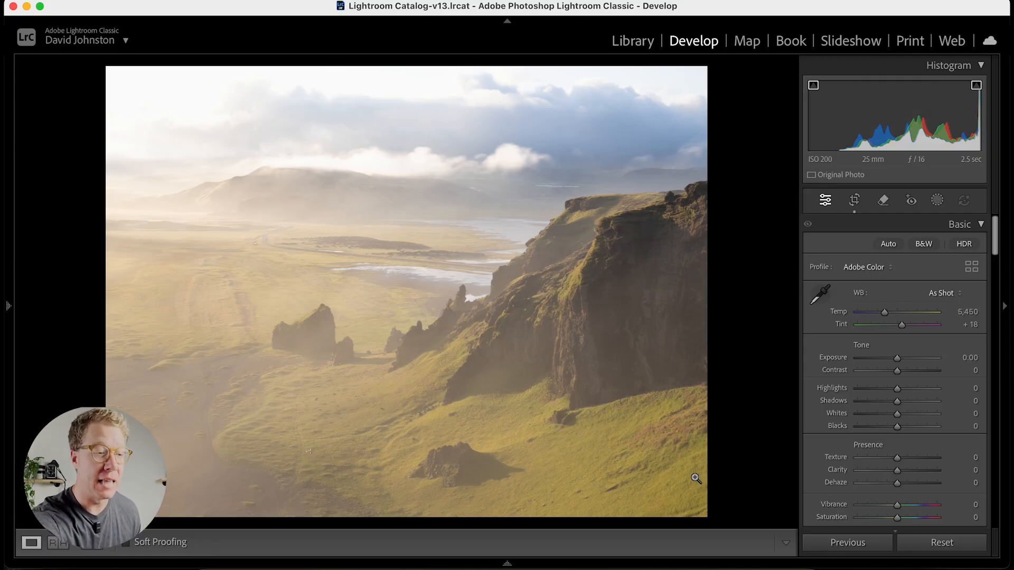
Try Vibrance at +57 and then Saturation at +57, resetting each to zero after comparing its effect.
scroll(910, 400, down, 5)
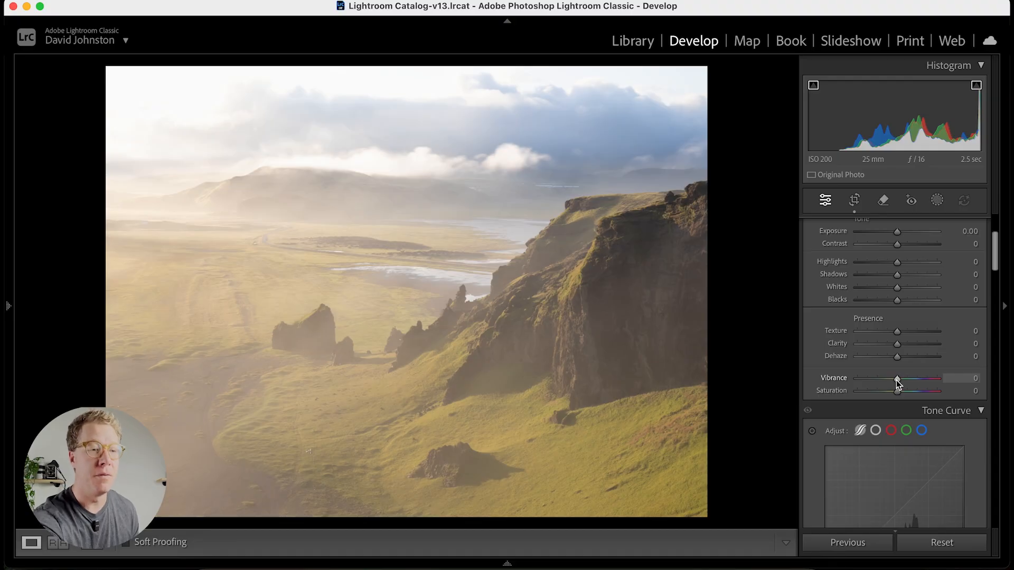
drag(897, 380, 919, 380)
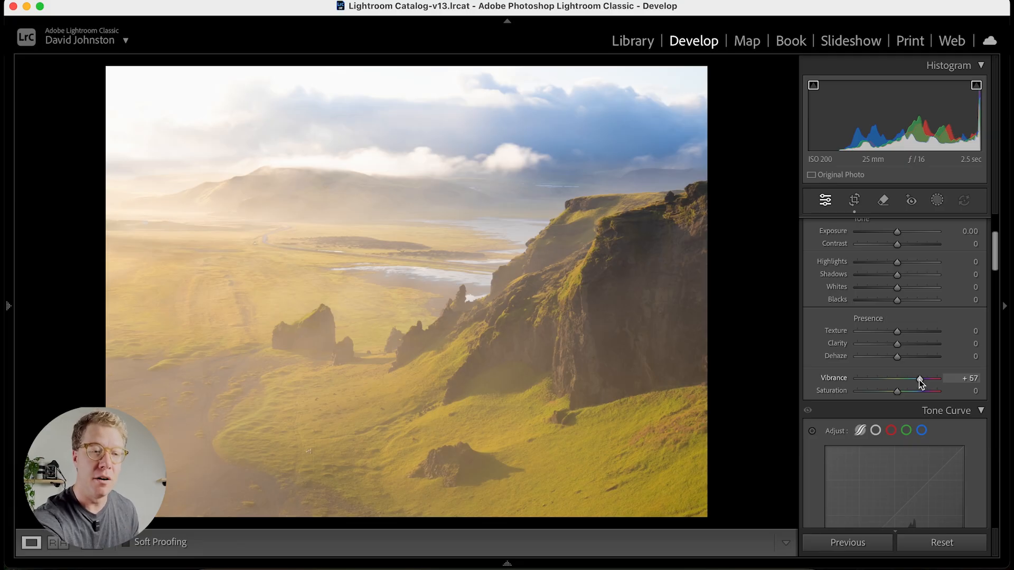
double_click(919, 379)
drag(896, 392, 920, 394)
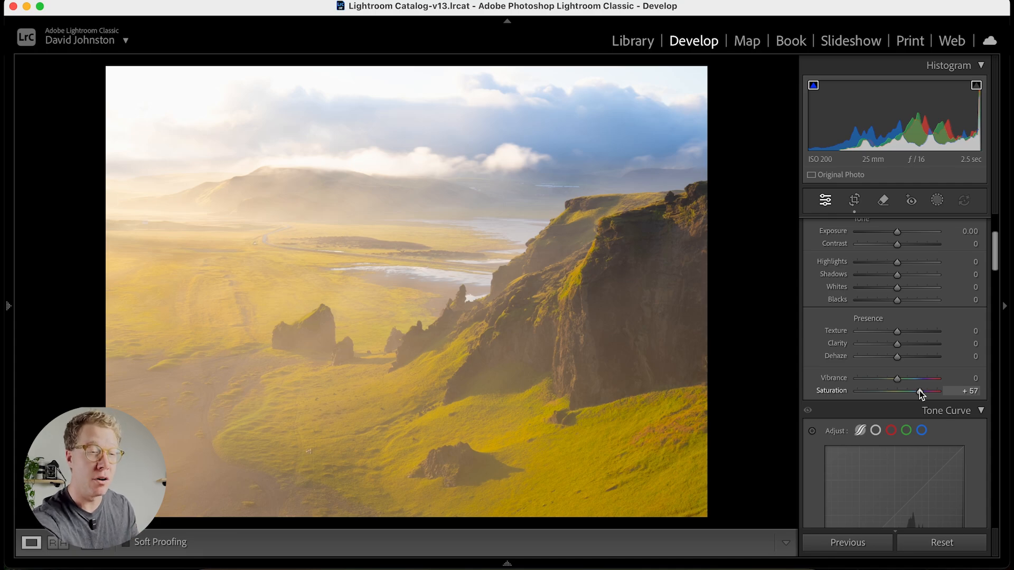
double_click(919, 391)
Set the photo's Vibrance to +45 and Saturation to +18.
drag(899, 378, 917, 376)
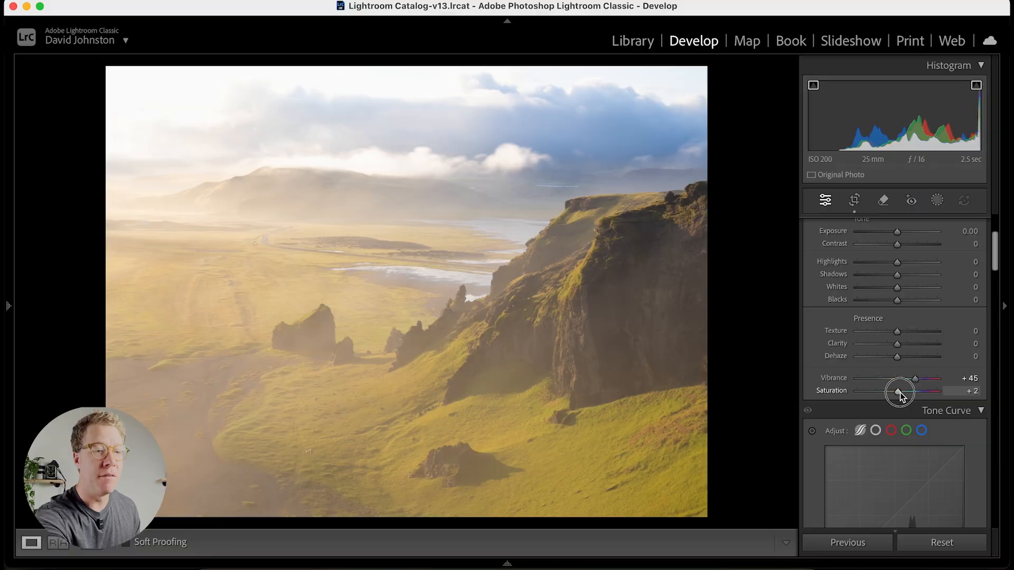
drag(901, 393, 904, 394)
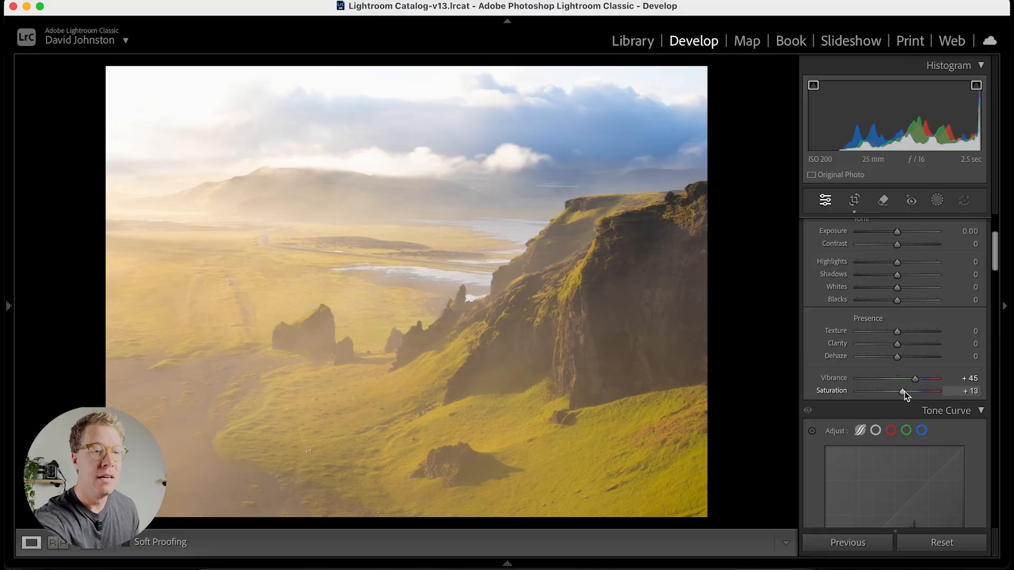
mouse_move(903, 391)
mouse_down()
mouse_move(931, 391)
mouse_move(906, 392)
mouse_up()
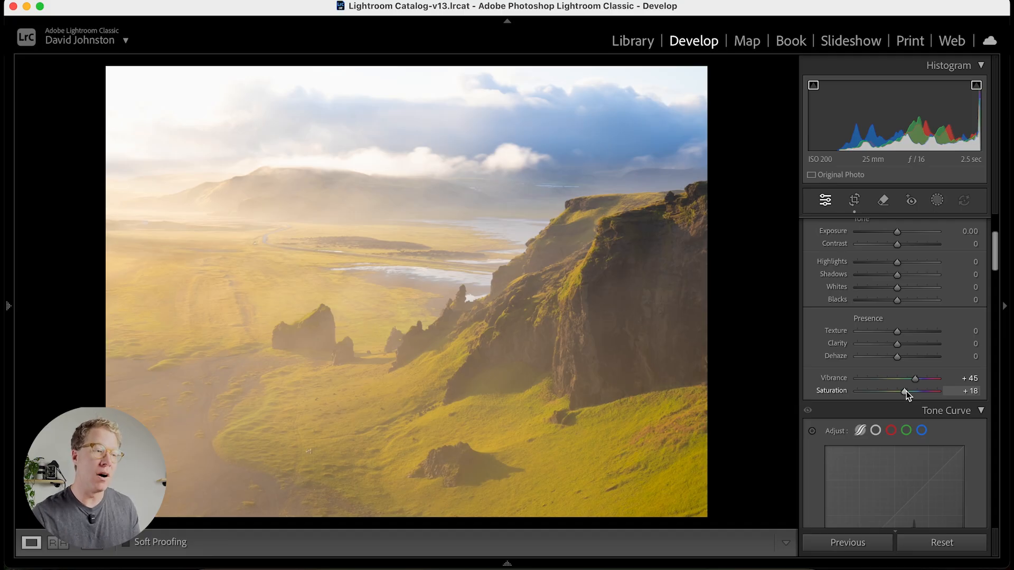
Sample the blue of the clouds as a point color and set its saturation shift to -28.
scroll(945, 296, down, 8)
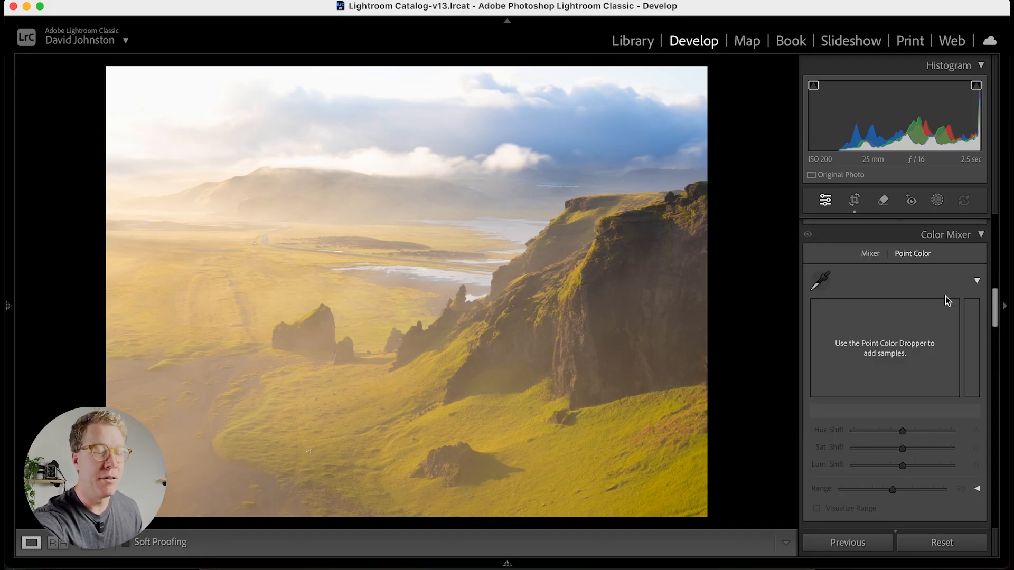
click(820, 281)
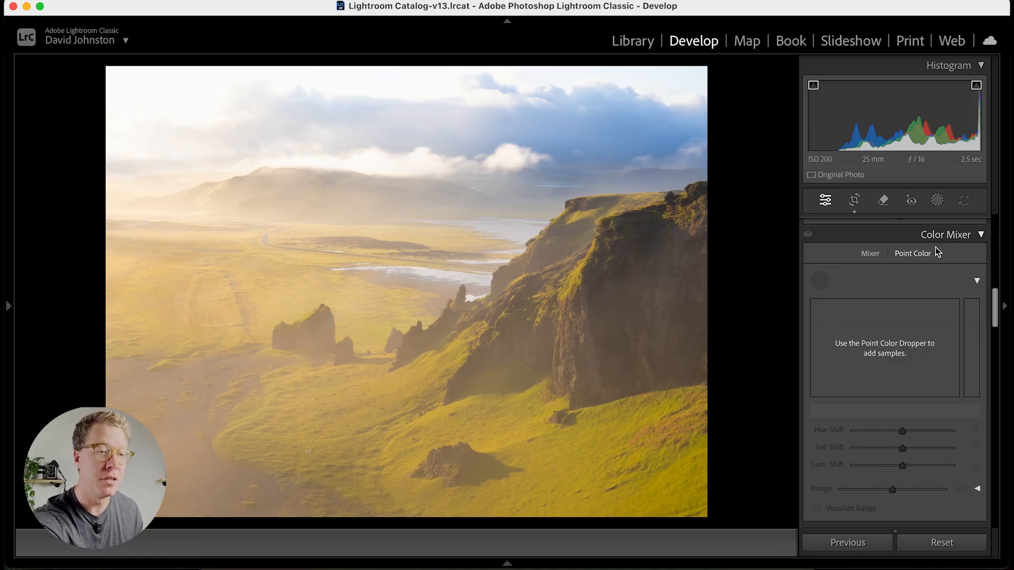
scroll(936, 263, down, 2)
scroll(935, 263, up, 3)
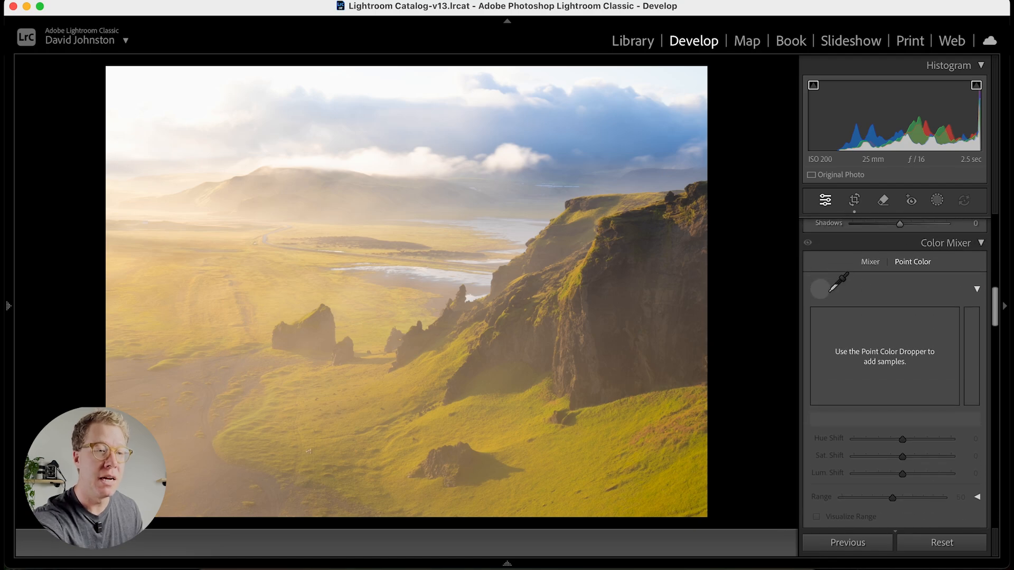
click(838, 282)
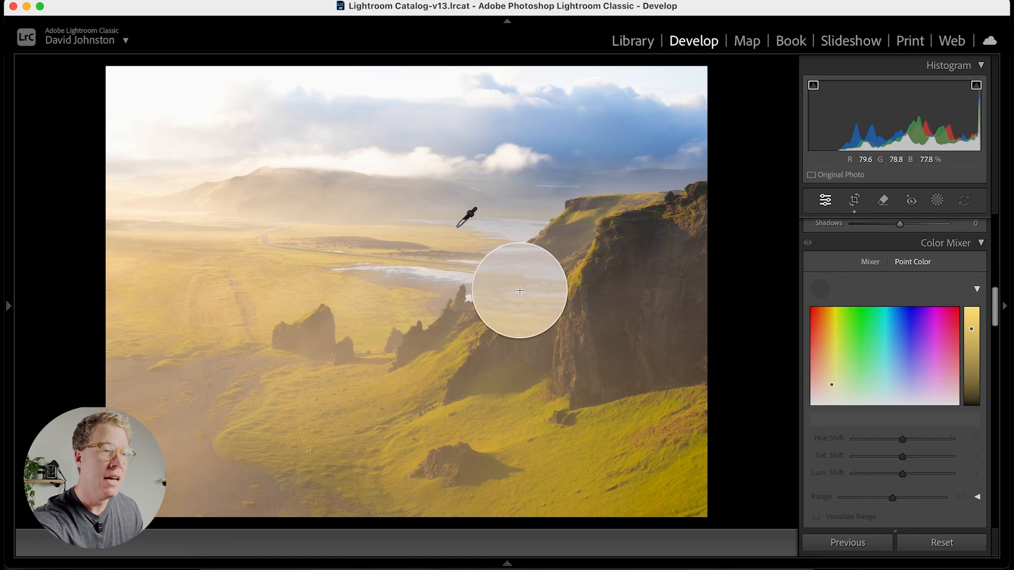
click(614, 134)
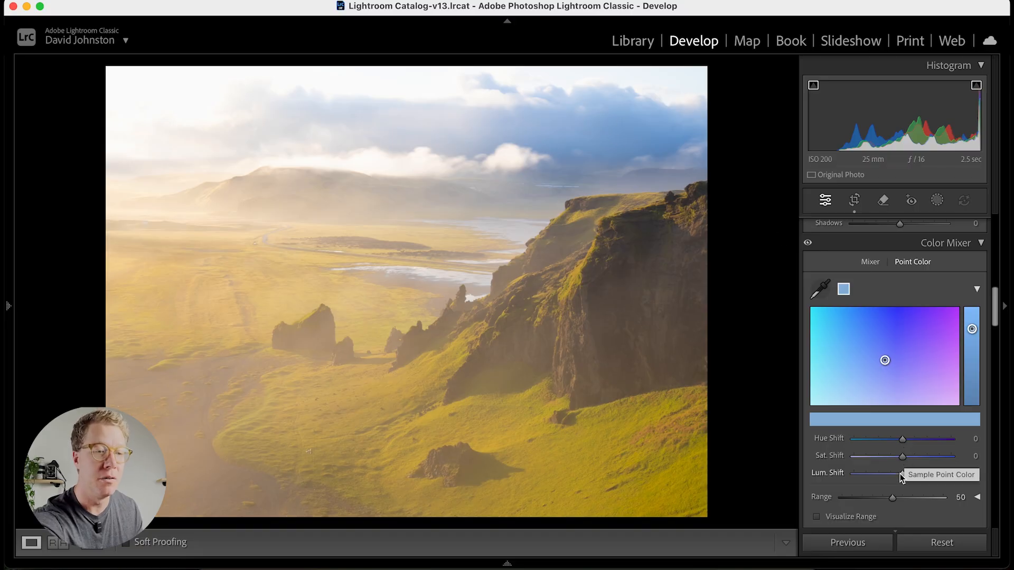
drag(900, 457, 889, 458)
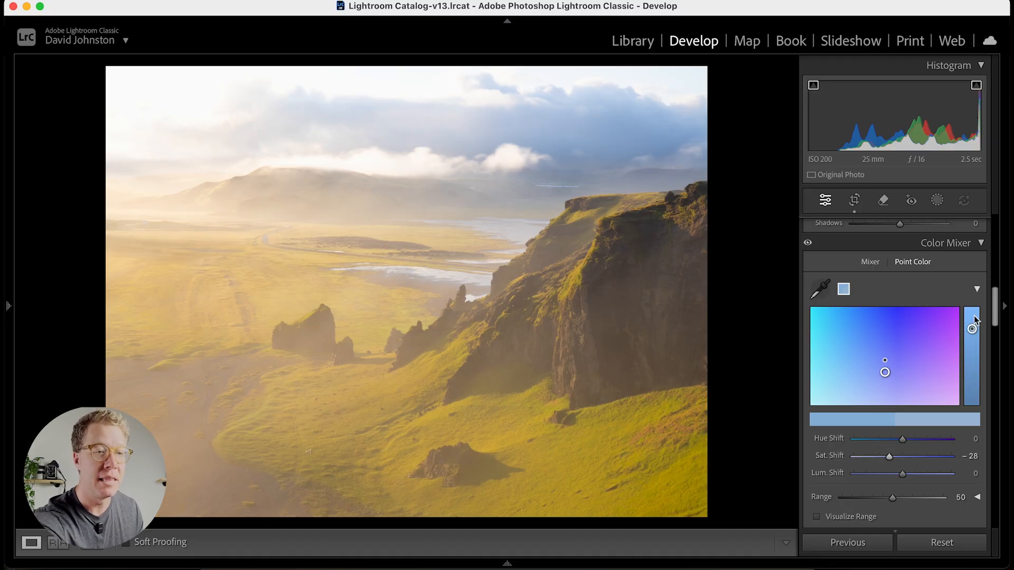
Sample the yellow of the plain as a second point color and set its saturation shift to 17, visualizing the range while adjusting.
click(821, 289)
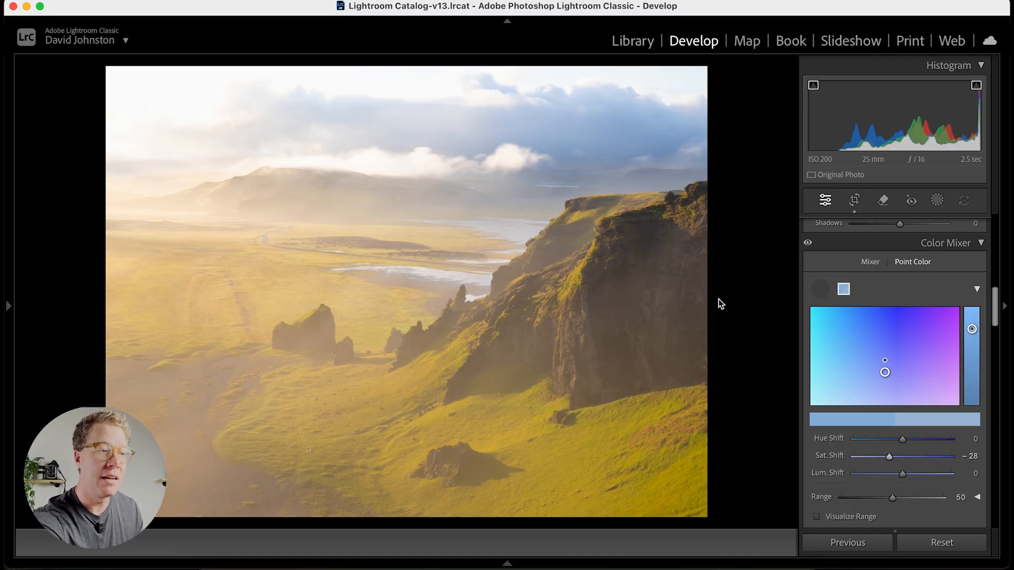
click(261, 293)
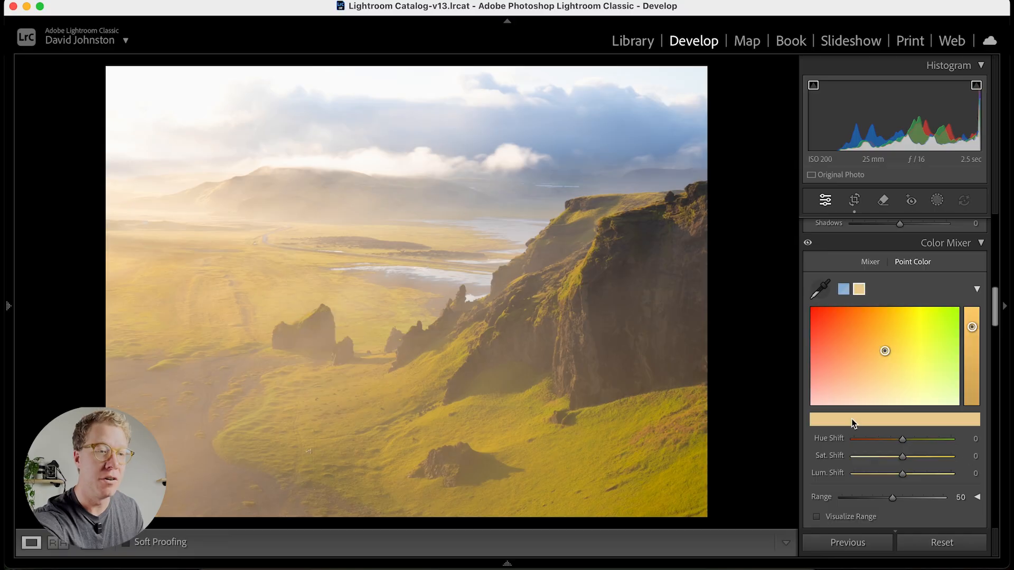
click(837, 517)
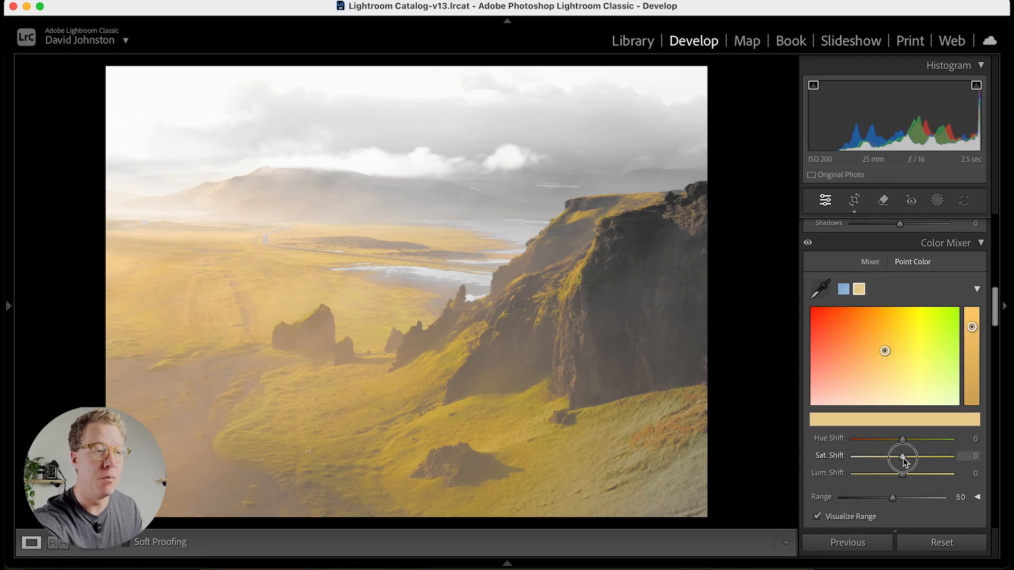
drag(905, 458, 908, 461)
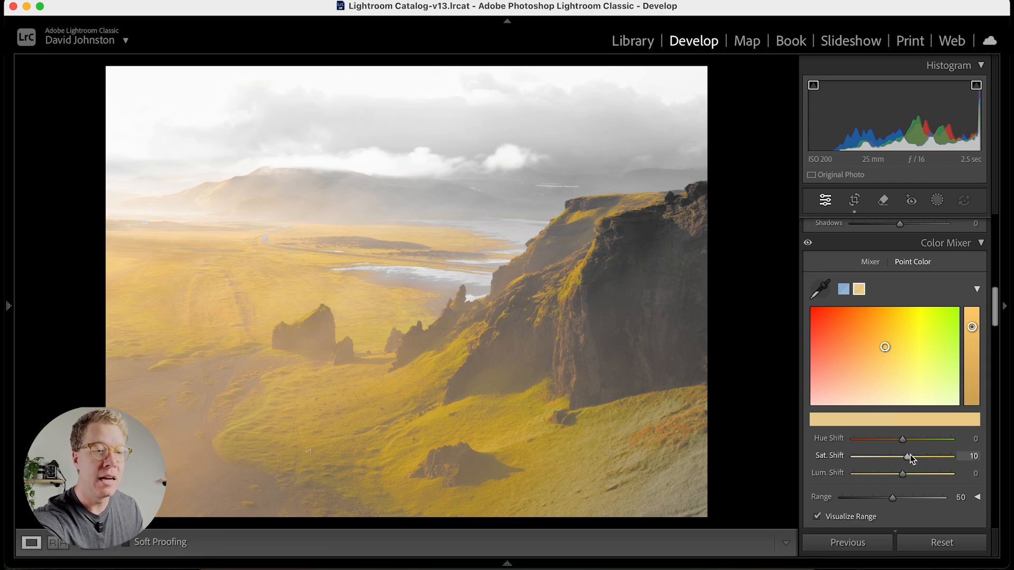
mouse_move(909, 459)
mouse_down()
mouse_move(947, 460)
mouse_move(914, 460)
mouse_up()
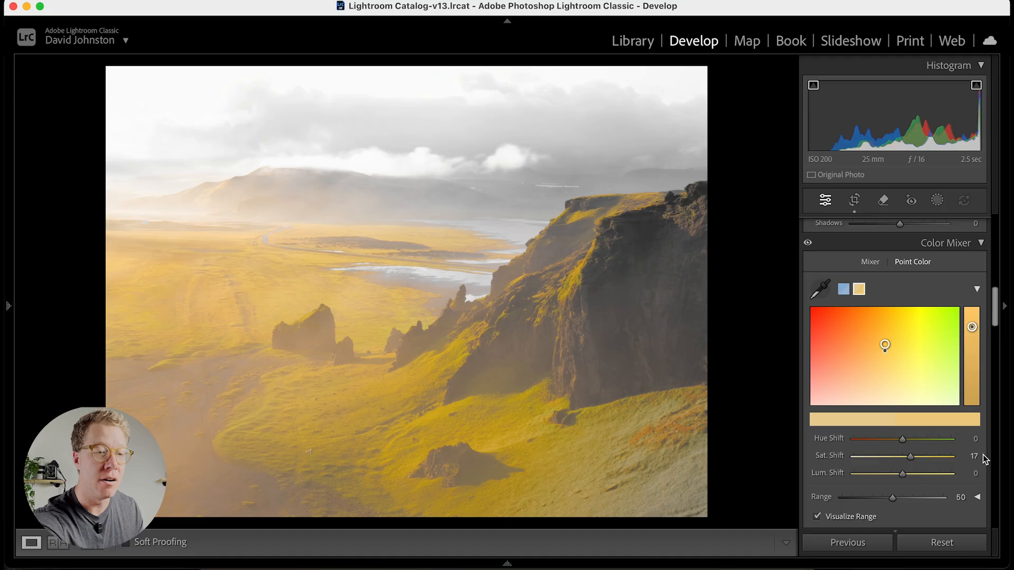
click(816, 516)
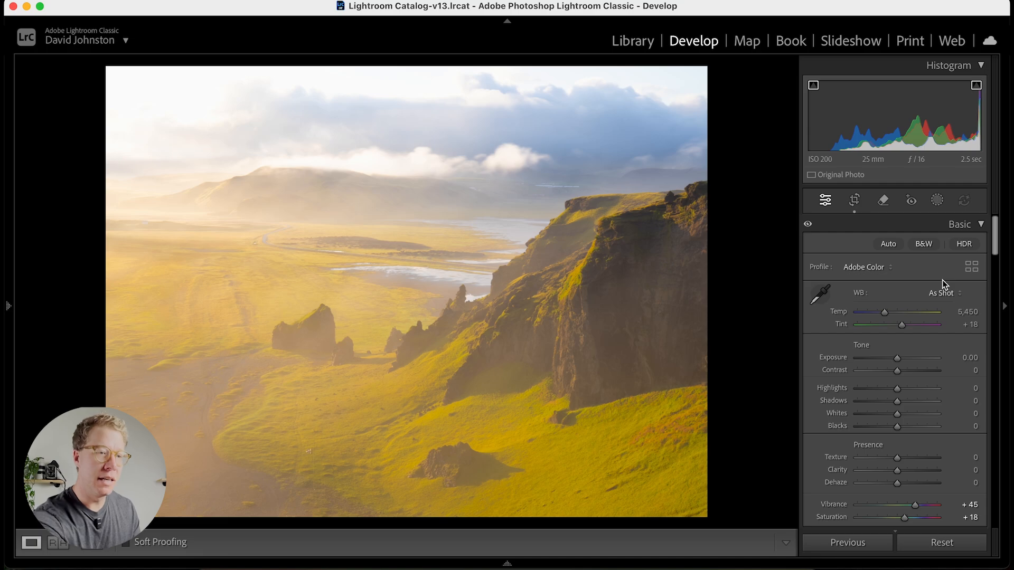
Create a landscape mask for the mountains and hide its overlay.
click(937, 200)
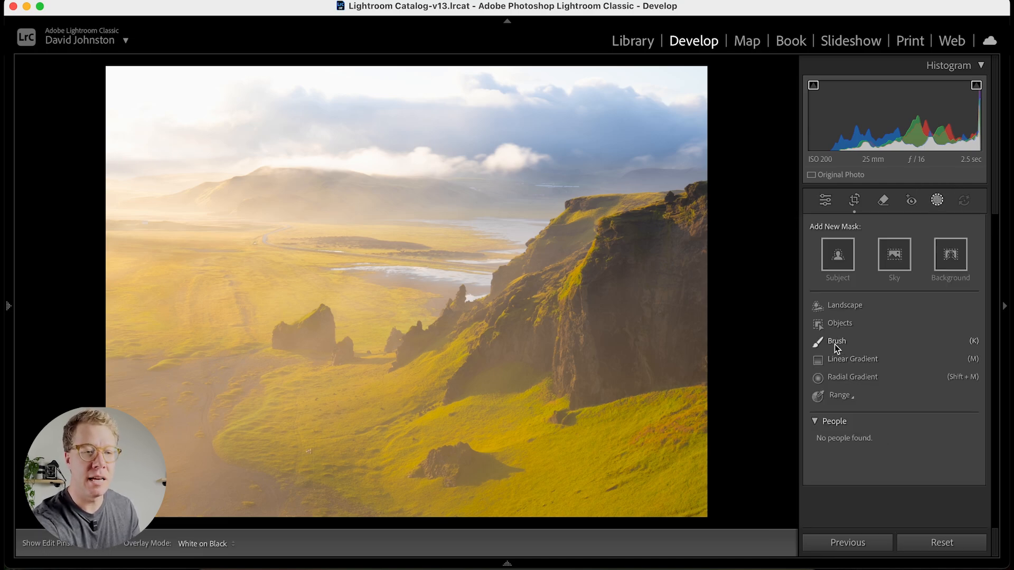
click(854, 307)
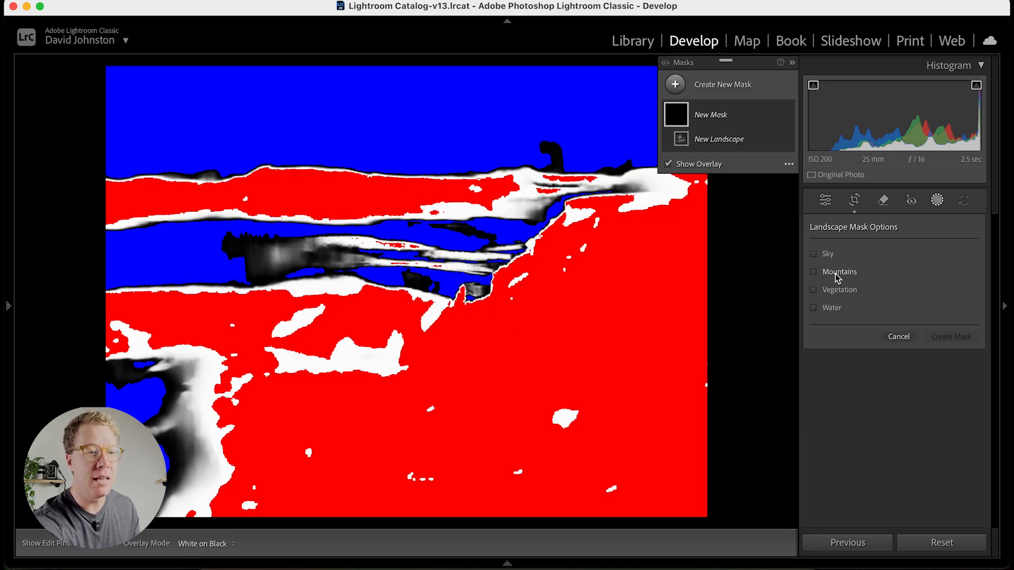
click(834, 273)
click(951, 339)
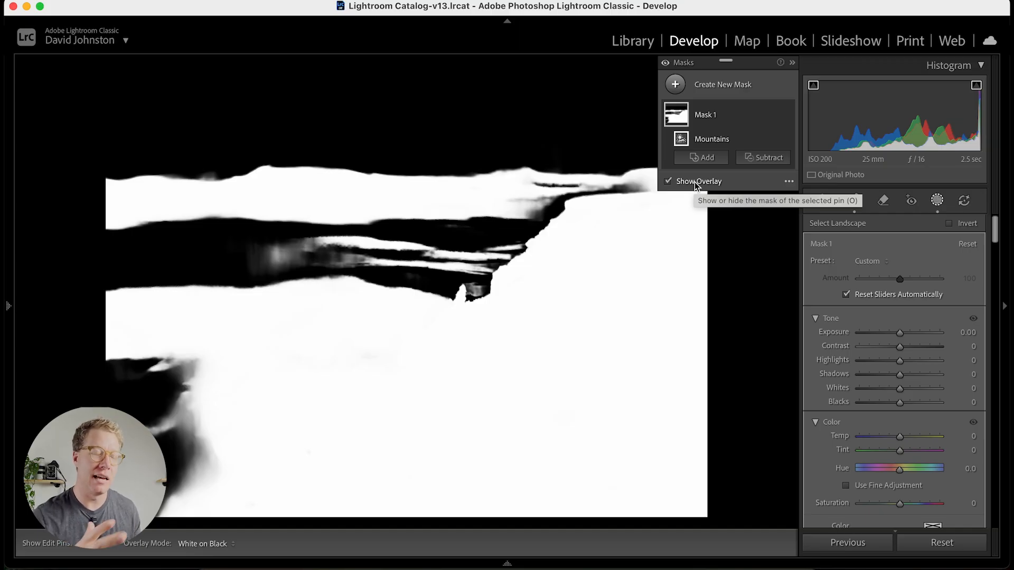
click(695, 182)
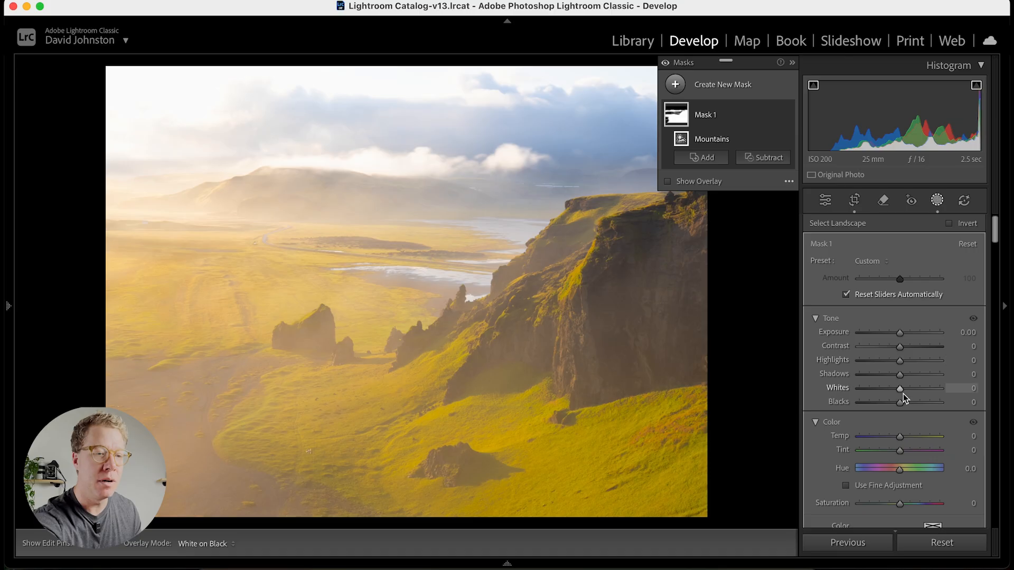
Set the mountain mask's Sharpness to 39, Noise Reduction to 1 and Moiré to 5, and leave masking.
mouse_move(689, 123)
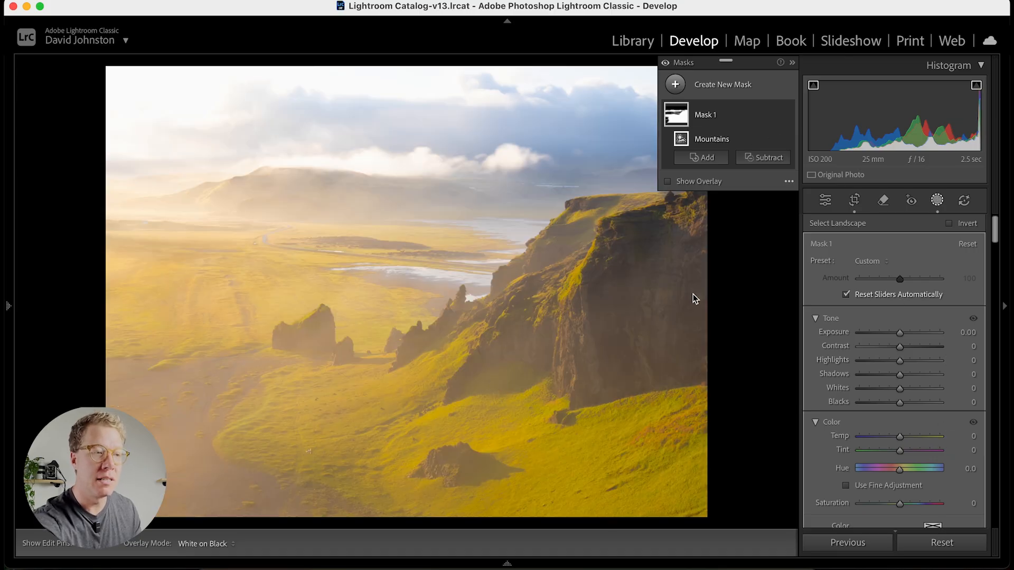
scroll(916, 302, down, 10)
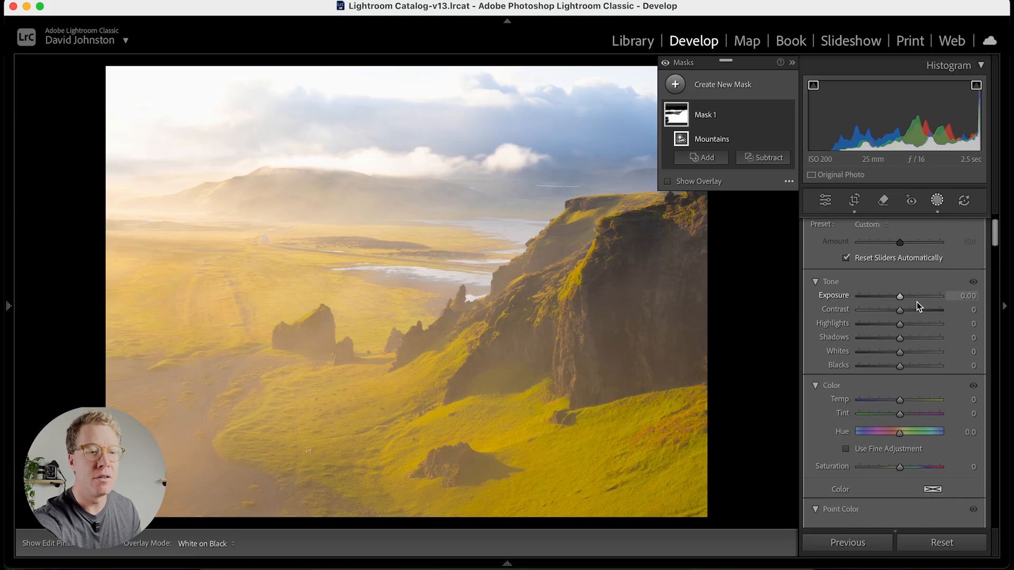
scroll(917, 302, down, 10)
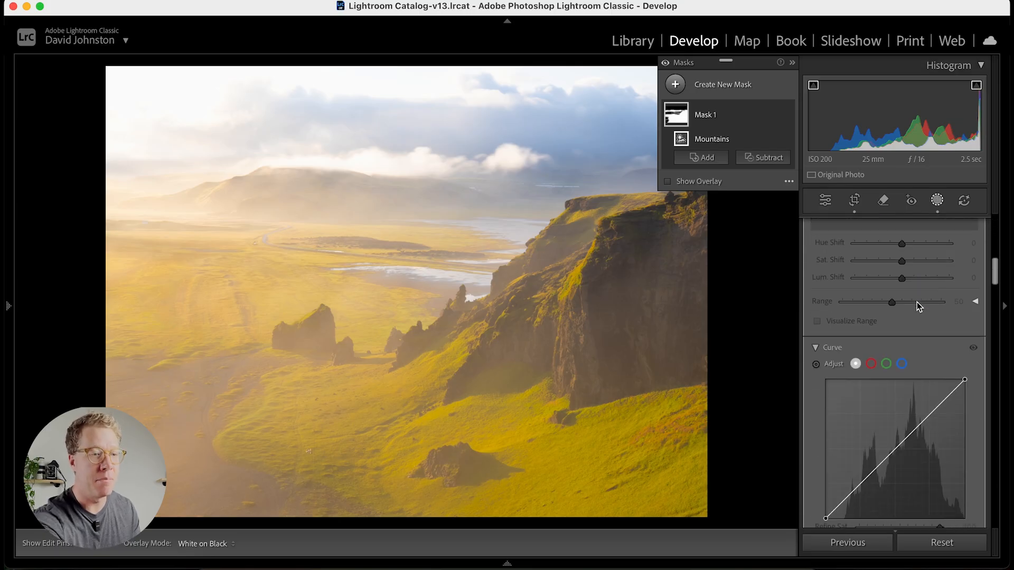
scroll(916, 302, down, 5)
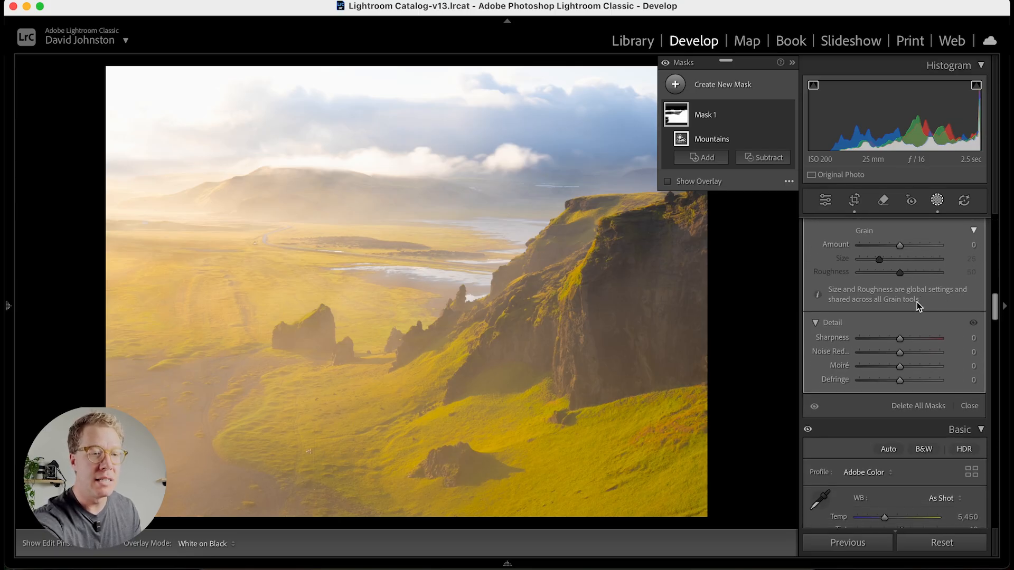
click(899, 338)
mouse_move(901, 340)
mouse_down()
mouse_move(923, 339)
mouse_move(915, 341)
mouse_up()
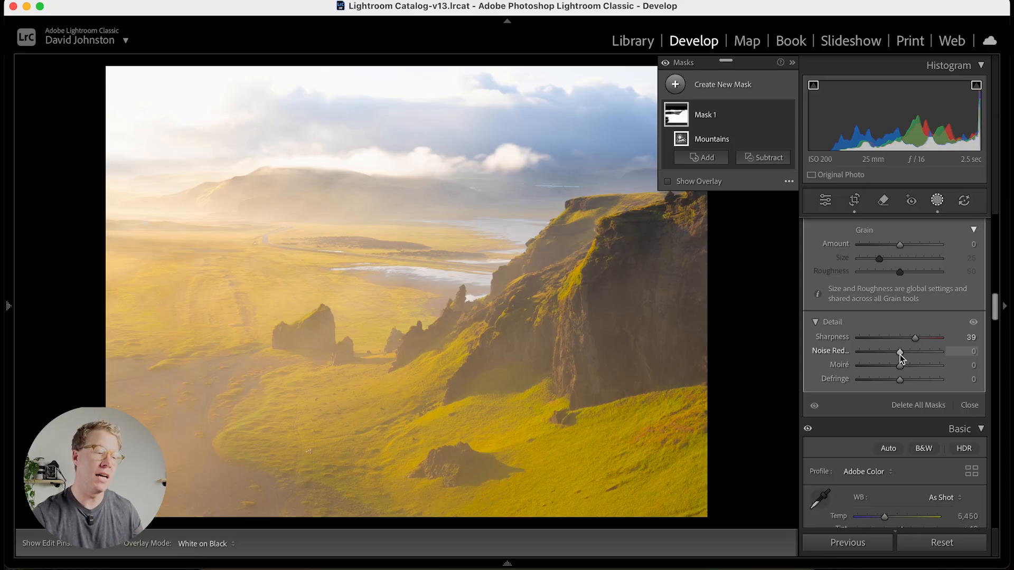
drag(901, 358, 902, 370)
key(alt)
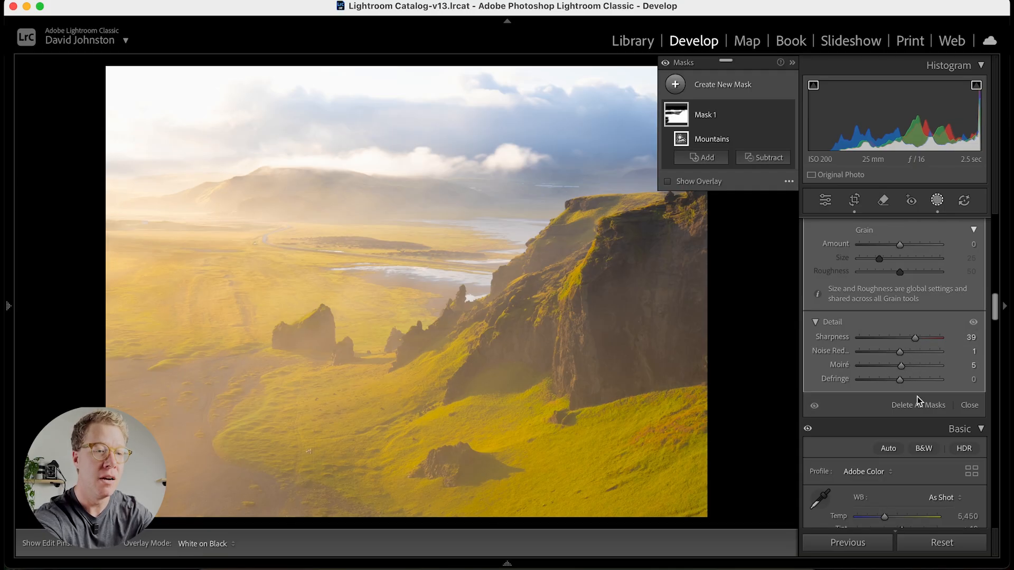
click(936, 200)
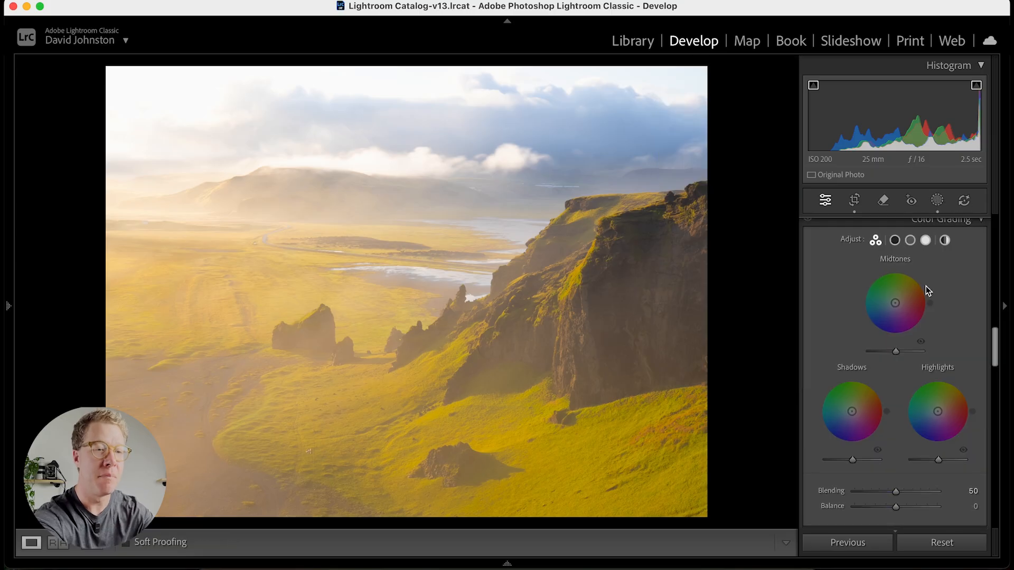
Set the photo's global sharpening to Radius 2.6, Detail 72 and Masking 87, previewing the masked edges.
scroll(921, 387, down, 10)
scroll(920, 387, down, 10)
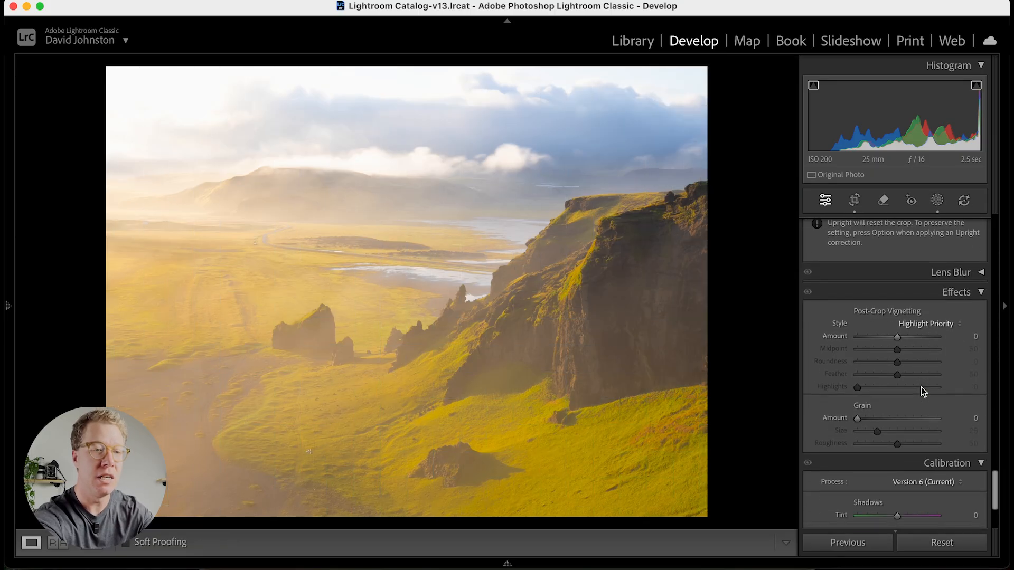
scroll(921, 387, up, 12)
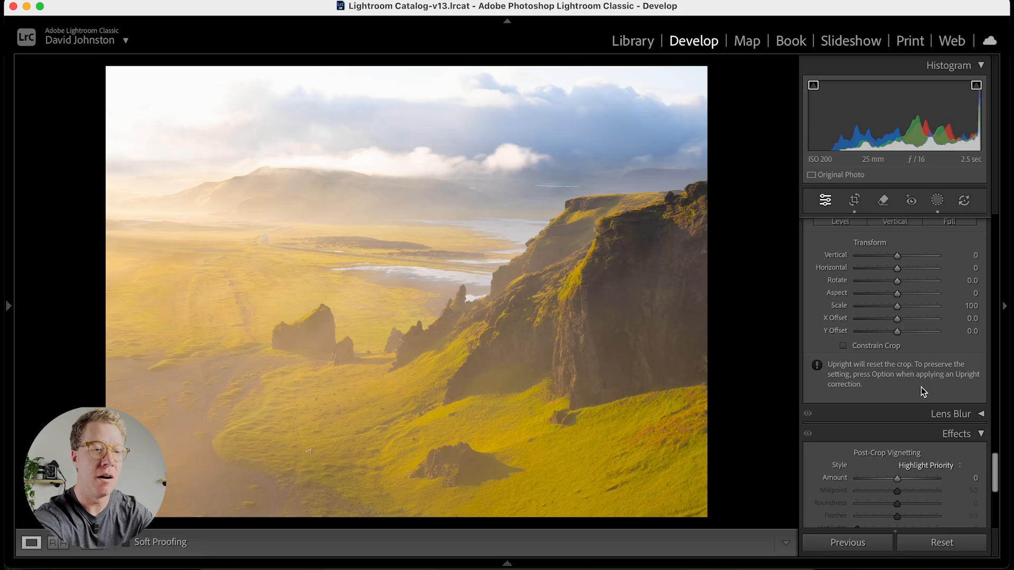
scroll(921, 387, up, 5)
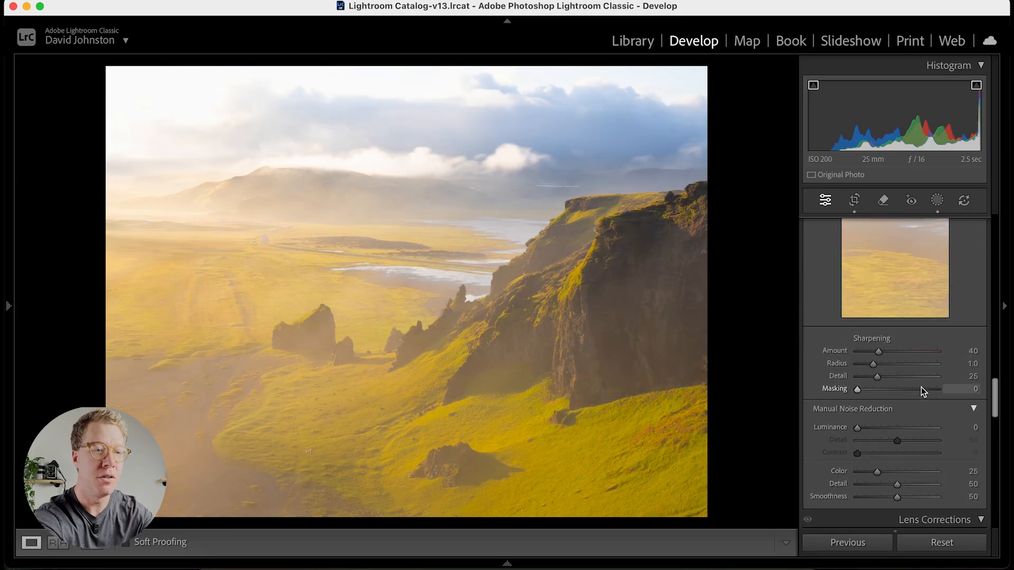
scroll(921, 391, down, 1)
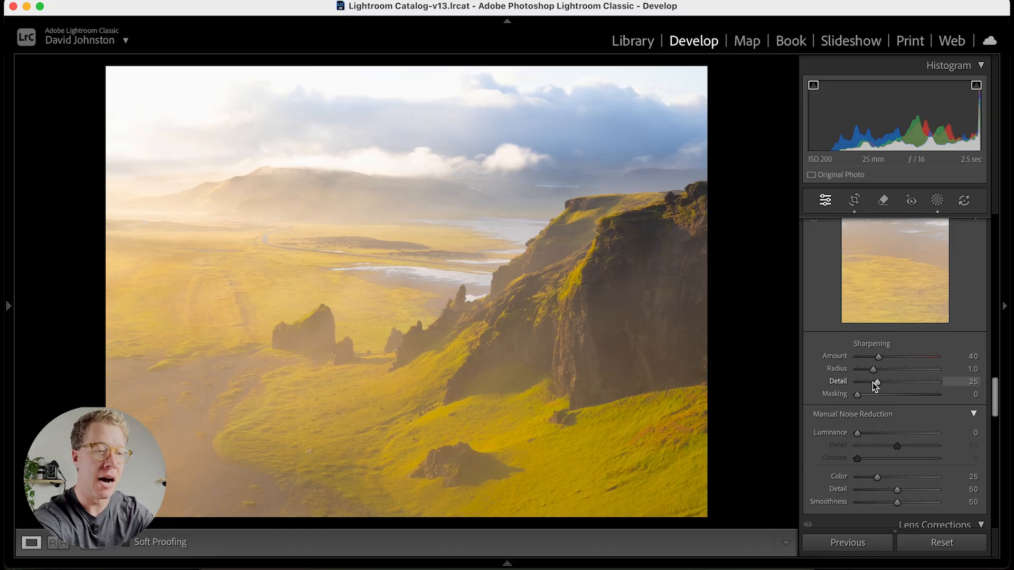
key(alt)
drag(873, 374, 930, 407)
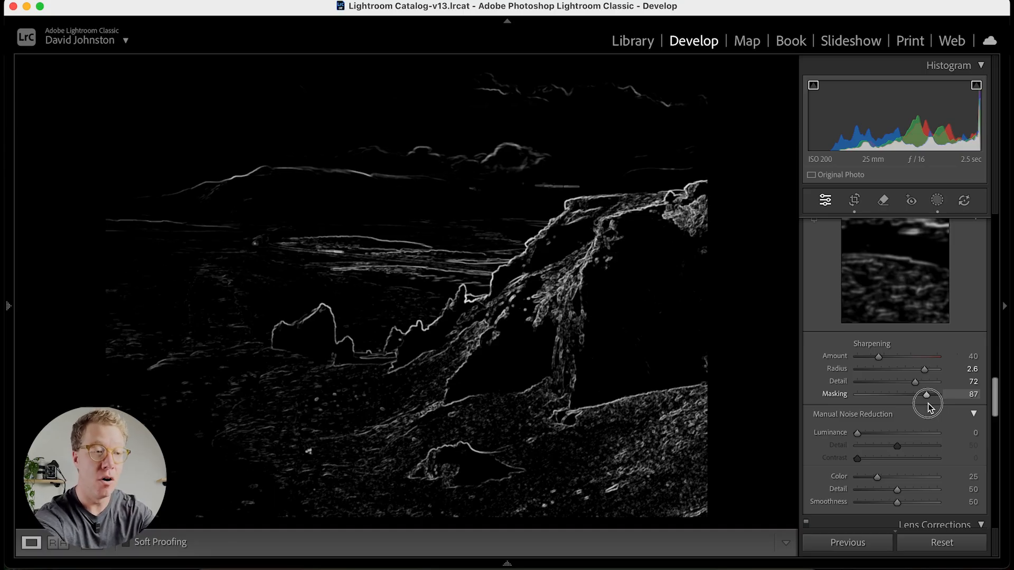
drag(928, 406, 929, 406)
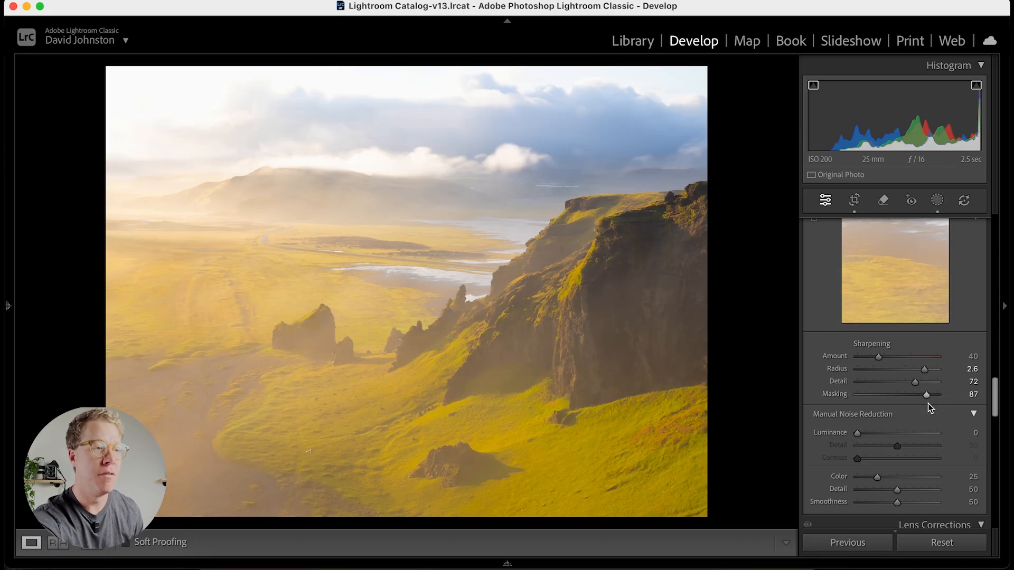
Create a sky mask with its overlay hidden and set its Highlights to -48 and Whites to -4.
click(937, 201)
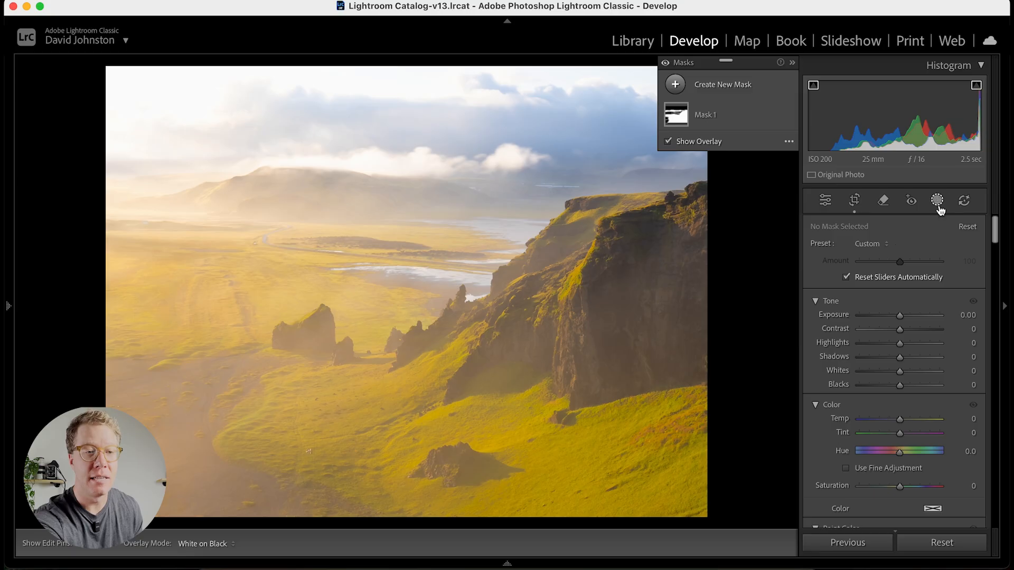
click(674, 85)
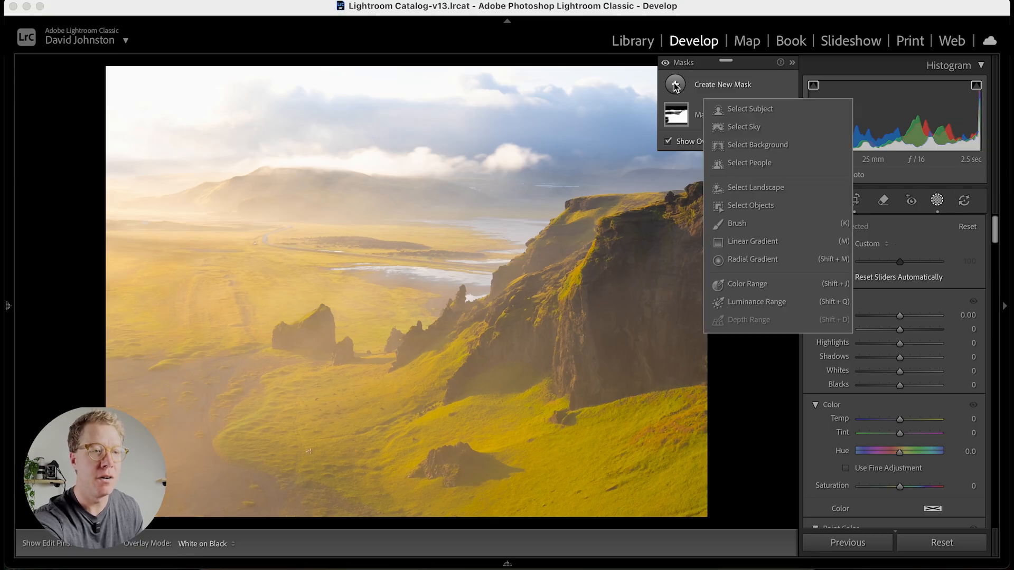
click(743, 128)
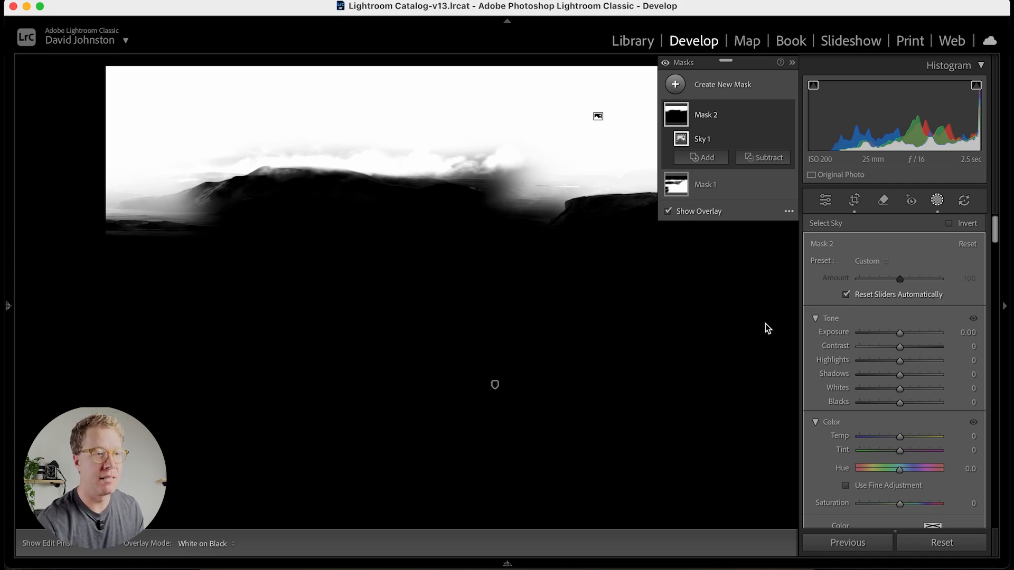
mouse_move(678, 190)
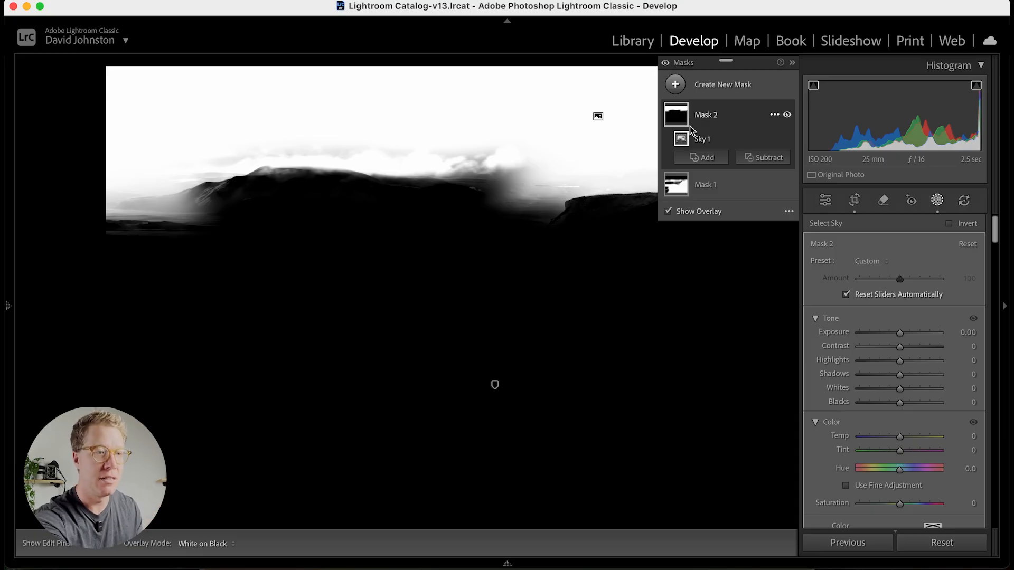
click(687, 213)
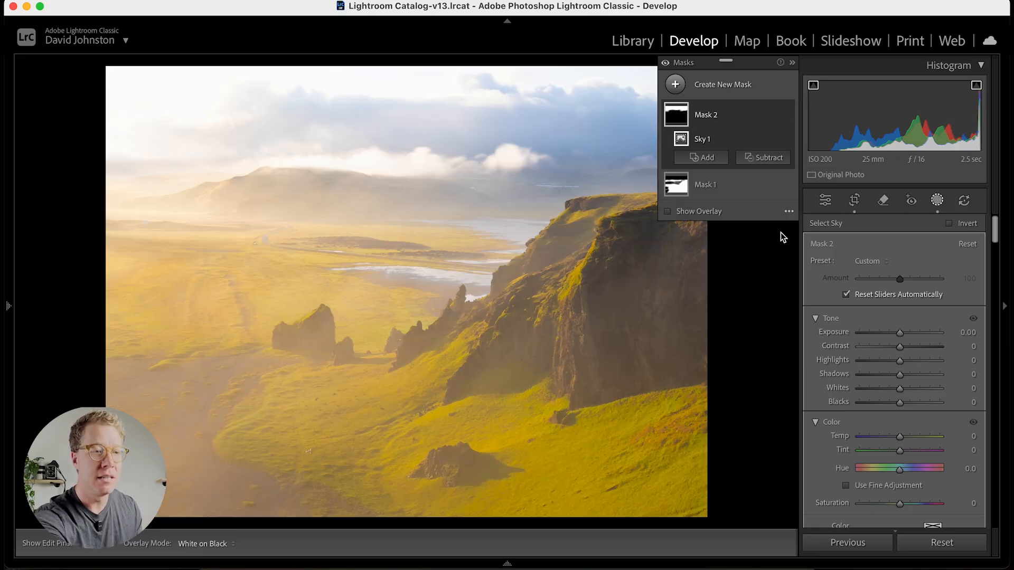
drag(898, 361, 907, 391)
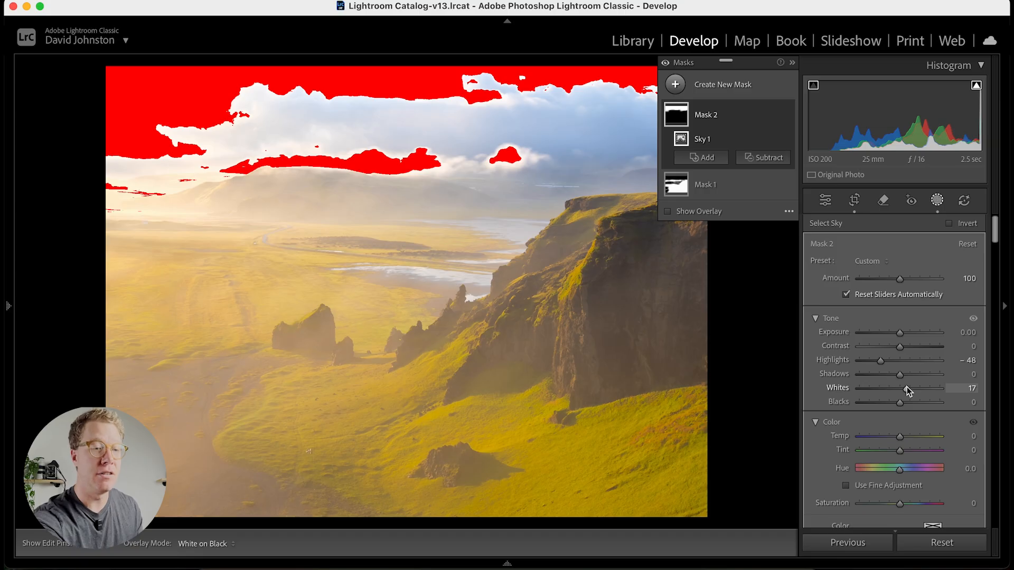
drag(907, 390, 897, 390)
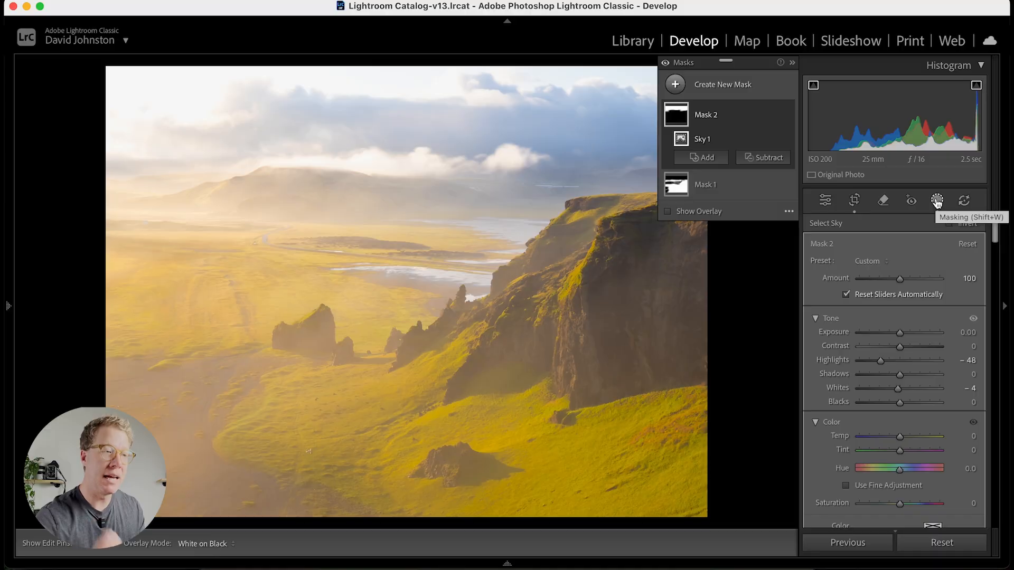
Create a brush mask with its overlay hidden, painting over the distant mountain, the hazy plain and the valley foreground.
click(675, 85)
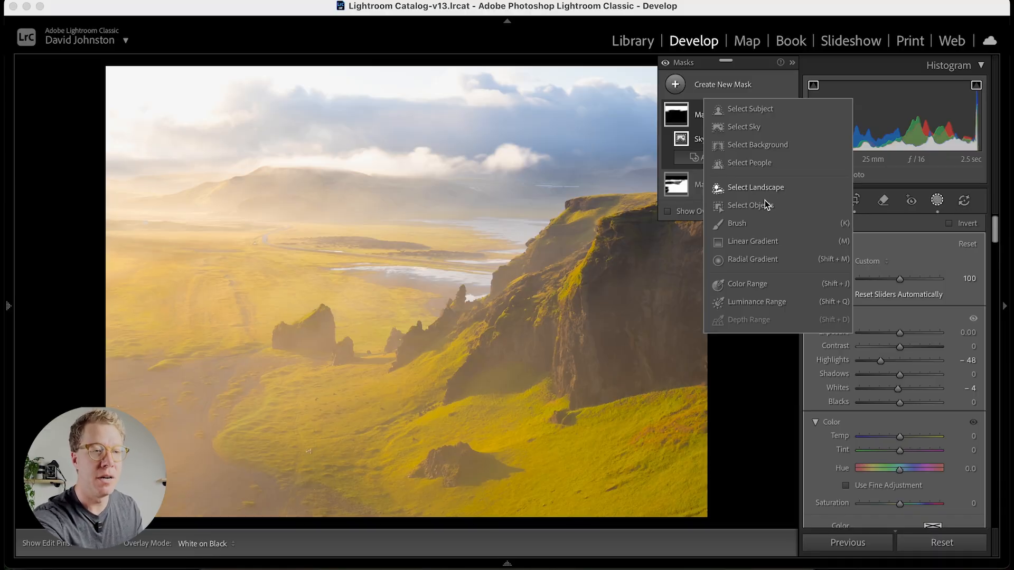
click(737, 223)
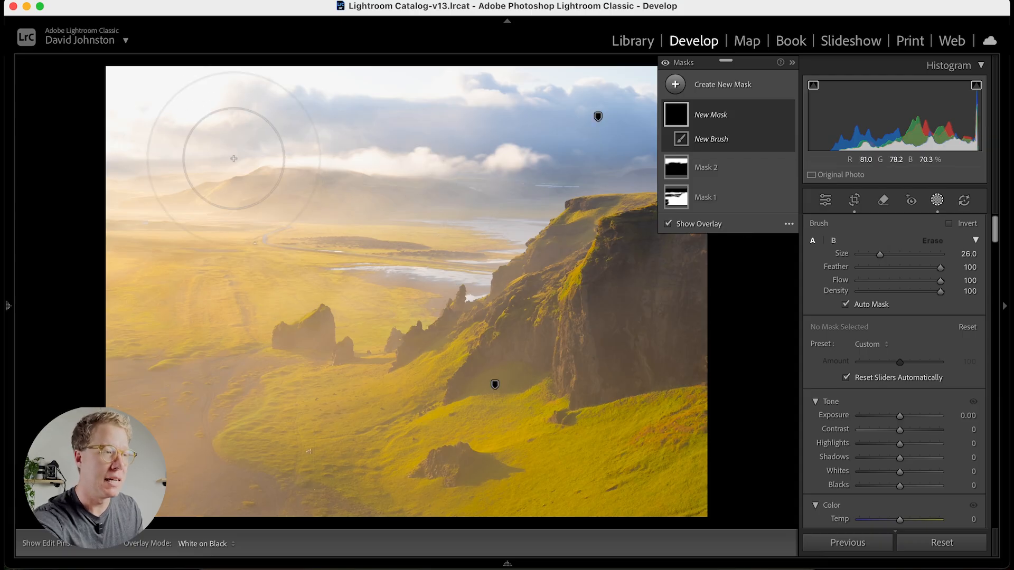
drag(195, 176, 307, 206)
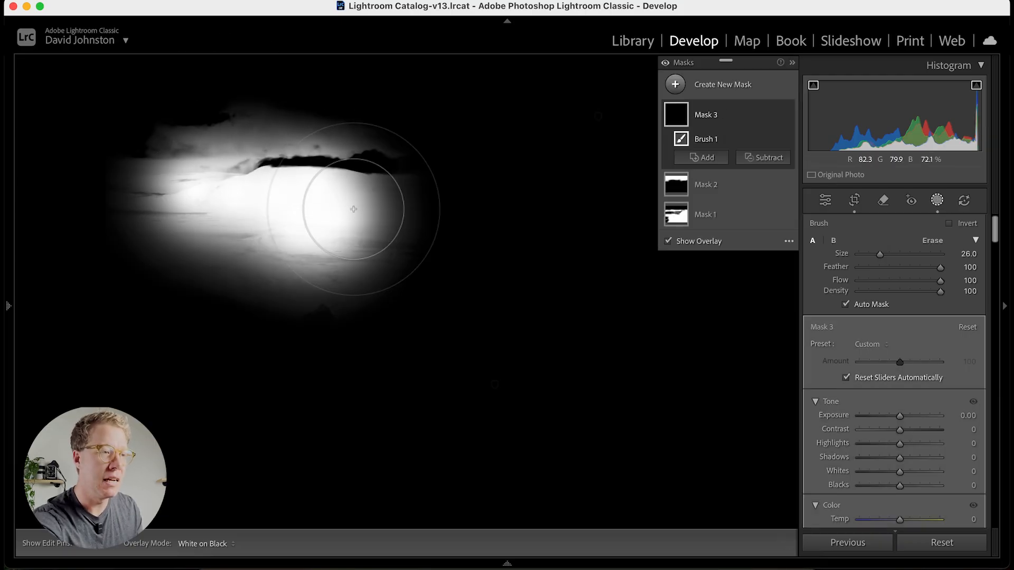
click(693, 243)
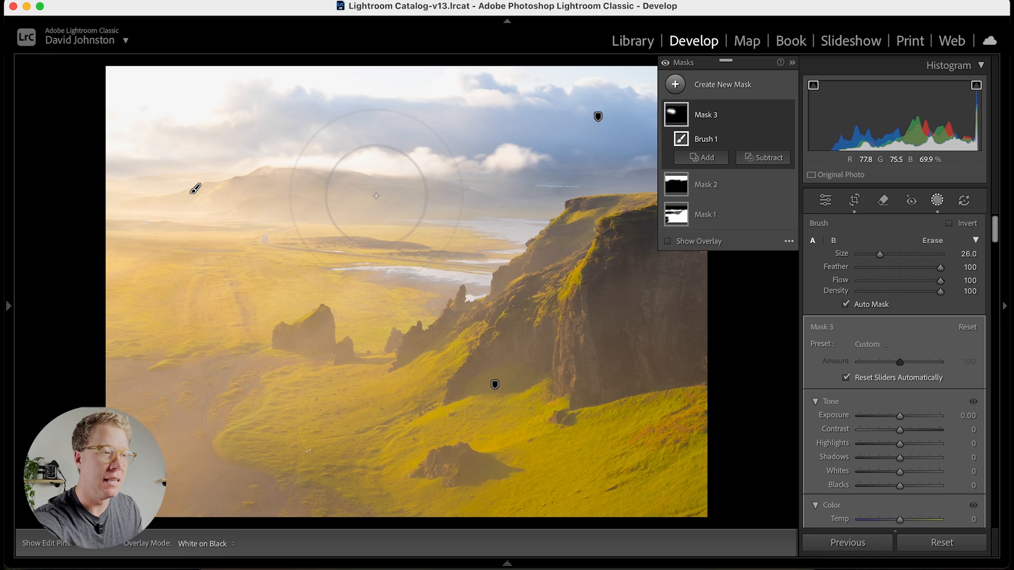
mouse_move(396, 195)
mouse_down()
mouse_move(251, 228)
mouse_move(162, 300)
mouse_move(239, 325)
mouse_move(198, 447)
mouse_move(175, 467)
mouse_move(302, 492)
mouse_move(374, 407)
mouse_up()
drag(463, 338, 303, 423)
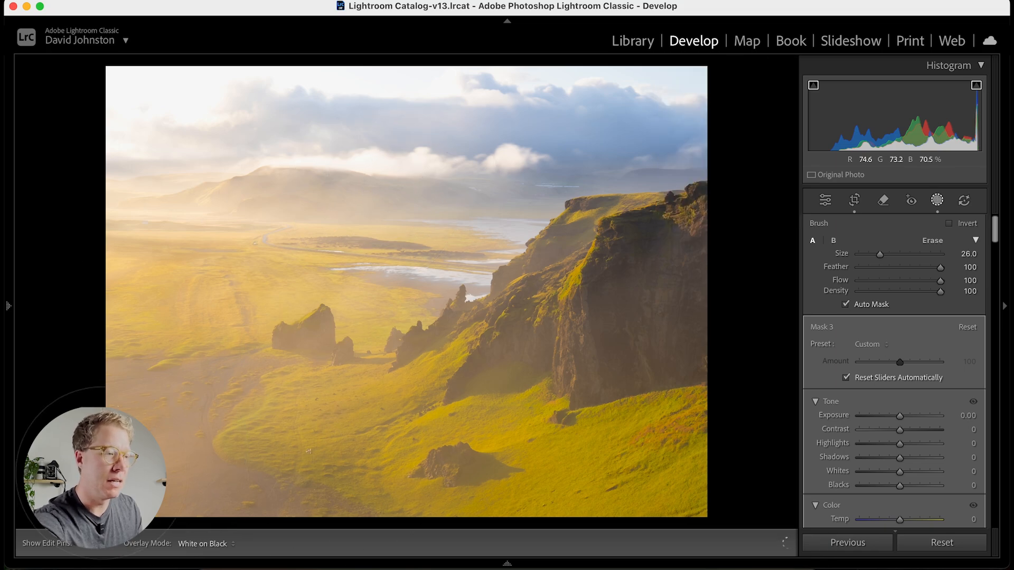
mouse_move(101, 470)
mouse_down()
mouse_move(99, 263)
mouse_move(132, 243)
mouse_up()
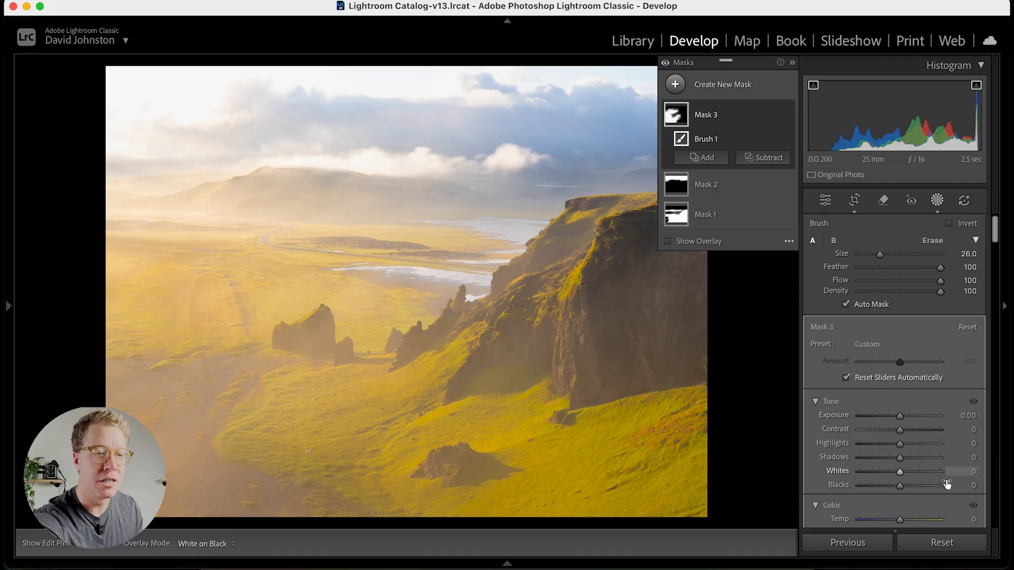
Set the brush mask's Dehaze to -9 and leave masking to compare the photo before and after side by side.
scroll(946, 475, down, 10)
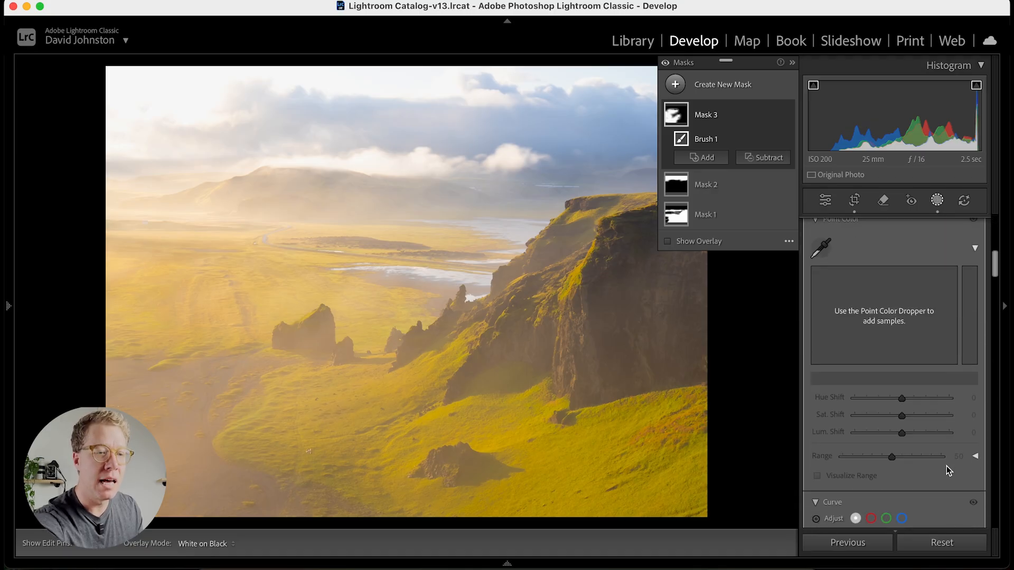
scroll(946, 465, down, 15)
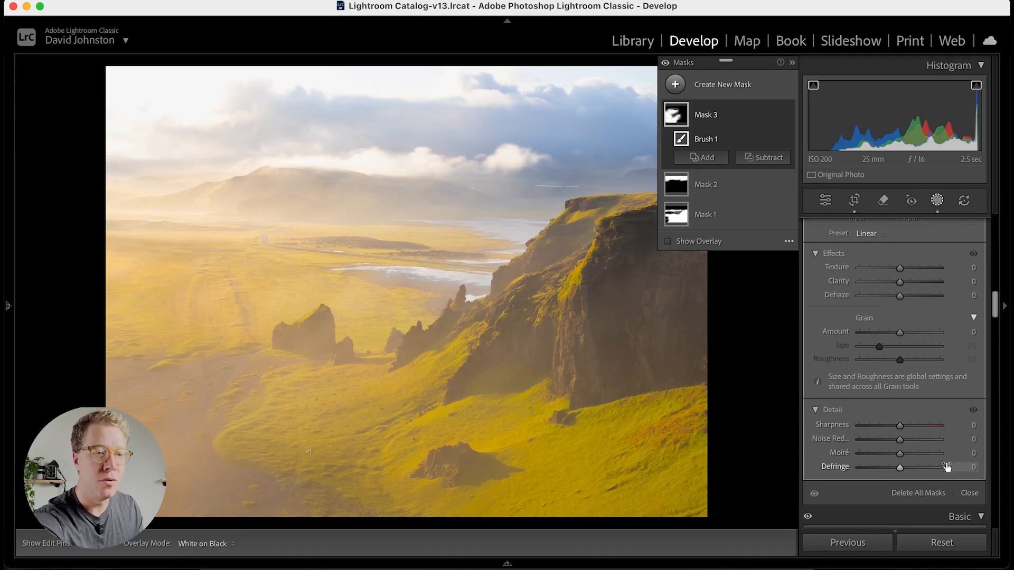
mouse_move(900, 297)
mouse_down()
mouse_move(850, 301)
mouse_move(943, 298)
mouse_move(895, 297)
mouse_up()
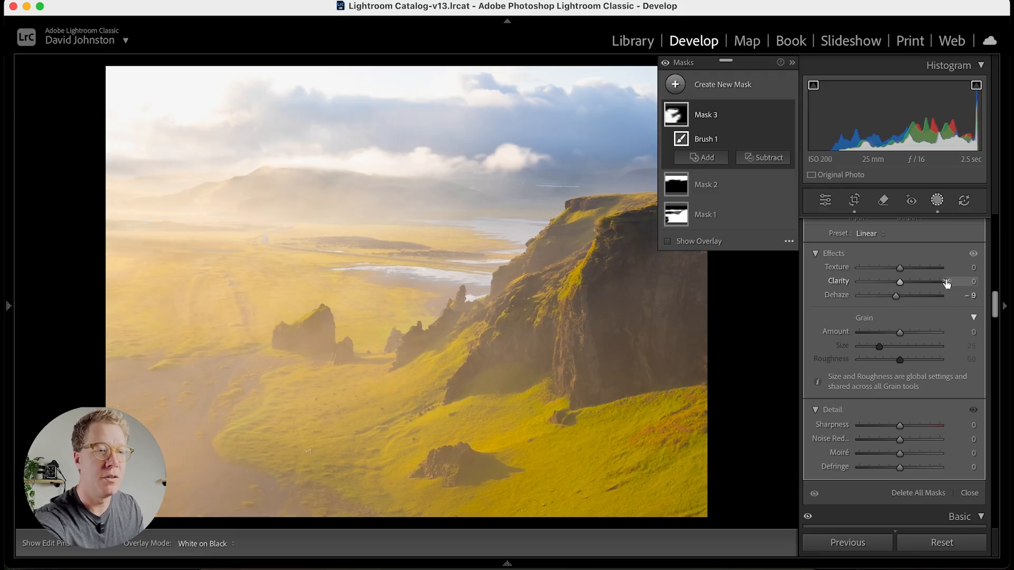
click(937, 201)
click(94, 549)
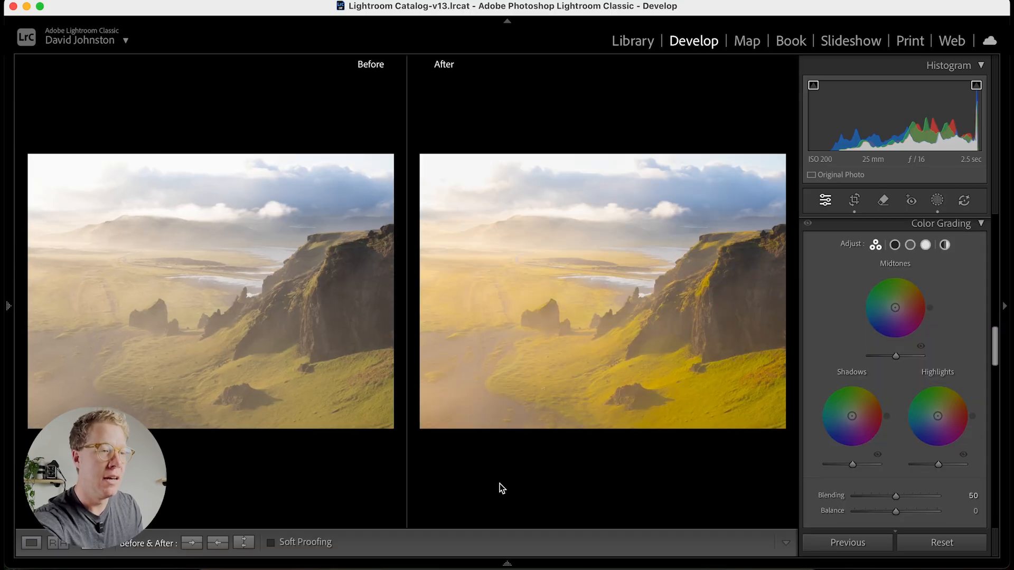